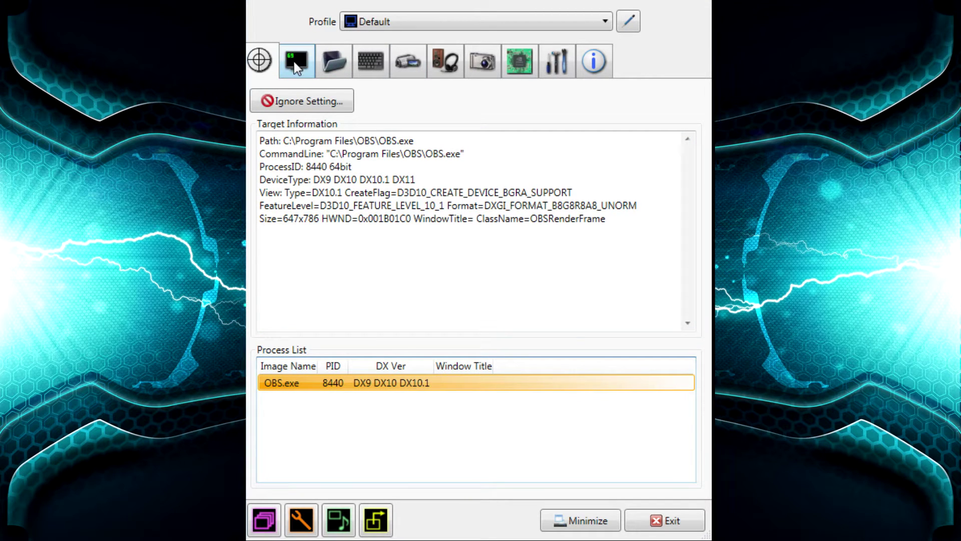
# Step: Show the Overlay Setting page with Video FPS, Write File FPS and Record Status previewing
pyautogui.click(293, 61)
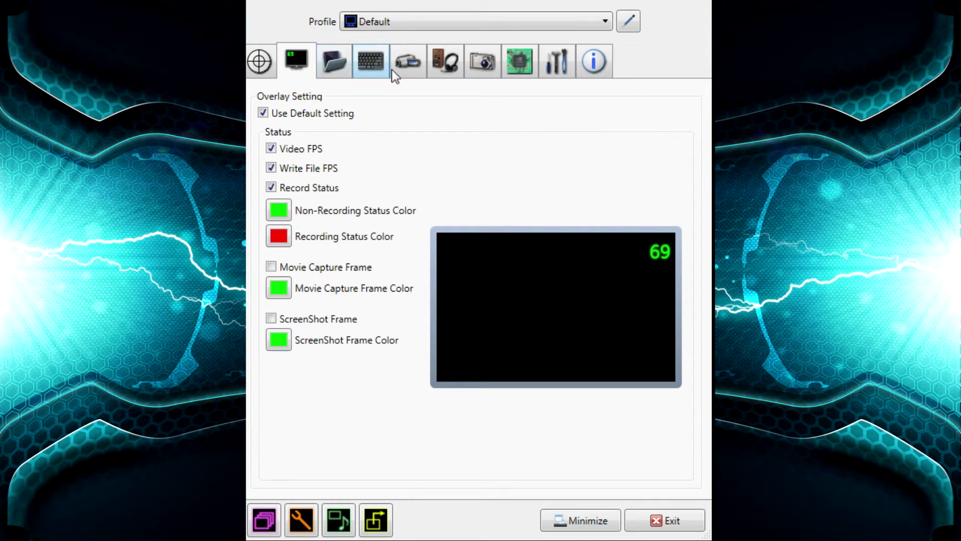
# Step: Move the FPS overlay to top centre and test the E: movie folder at 151 MB/sec
pyautogui.click(501, 265)
pyautogui.click(539, 264)
pyautogui.click(334, 64)
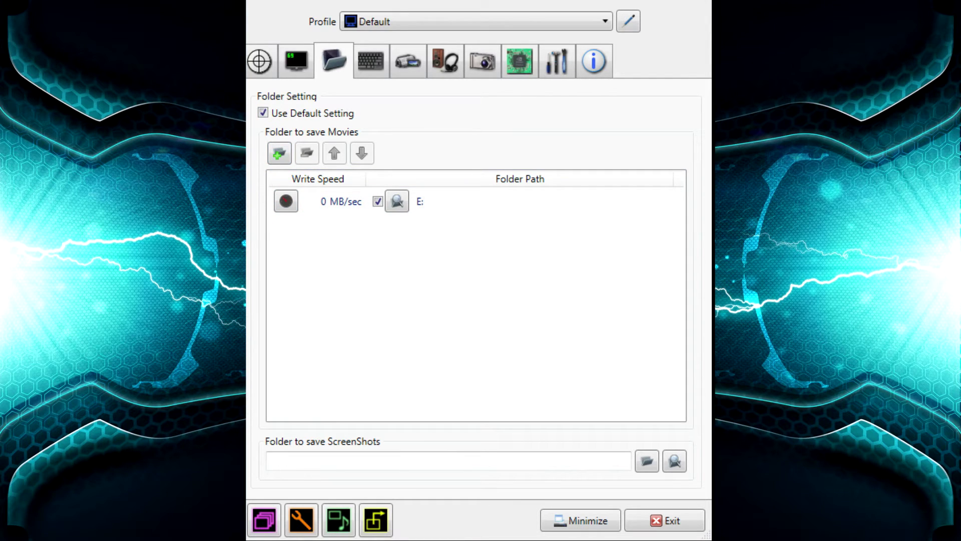
pyautogui.click(337, 461)
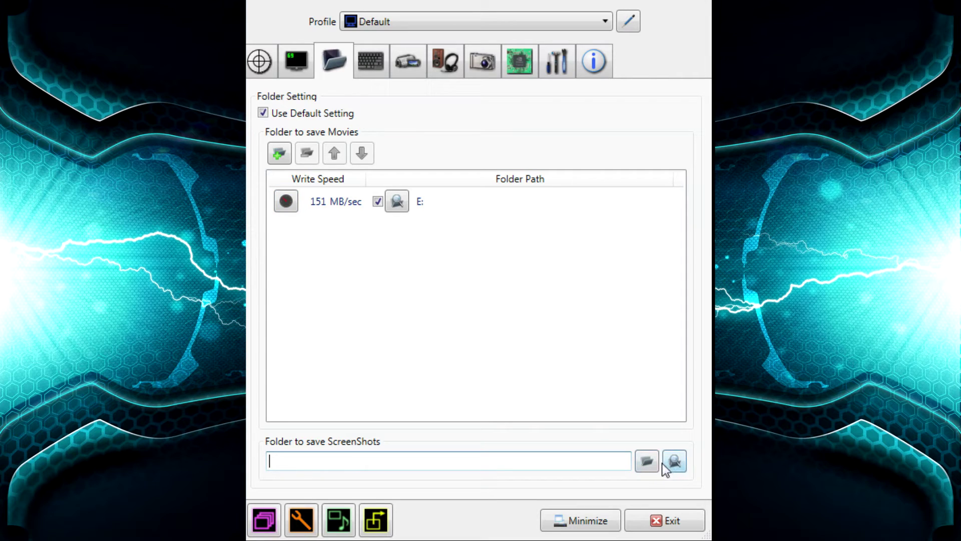
pyautogui.click(376, 66)
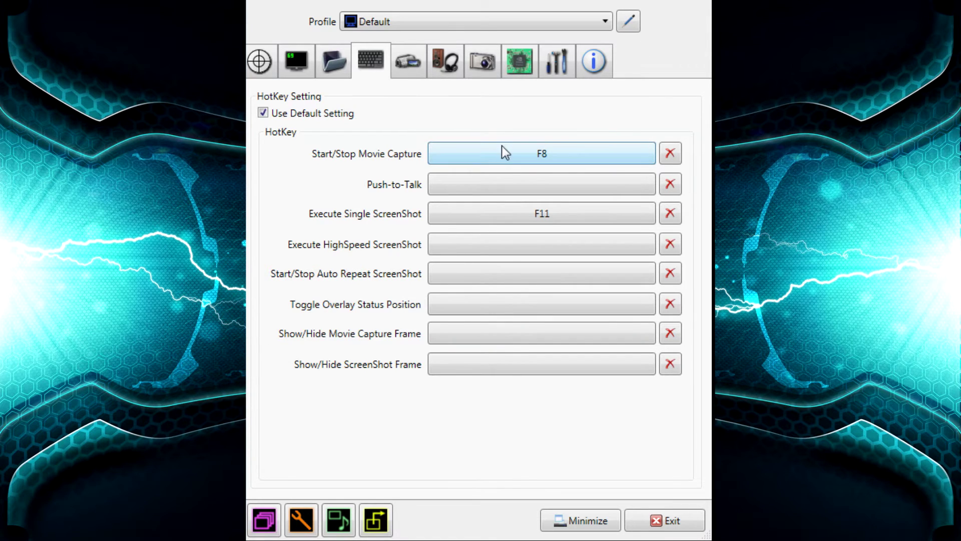
pyautogui.click(515, 188)
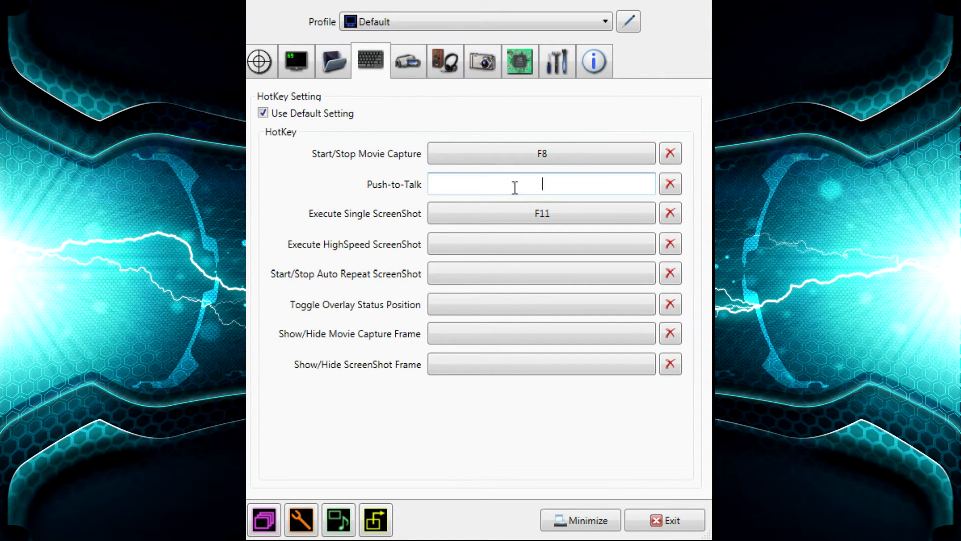
pyautogui.click(670, 183)
pyautogui.click(670, 183)
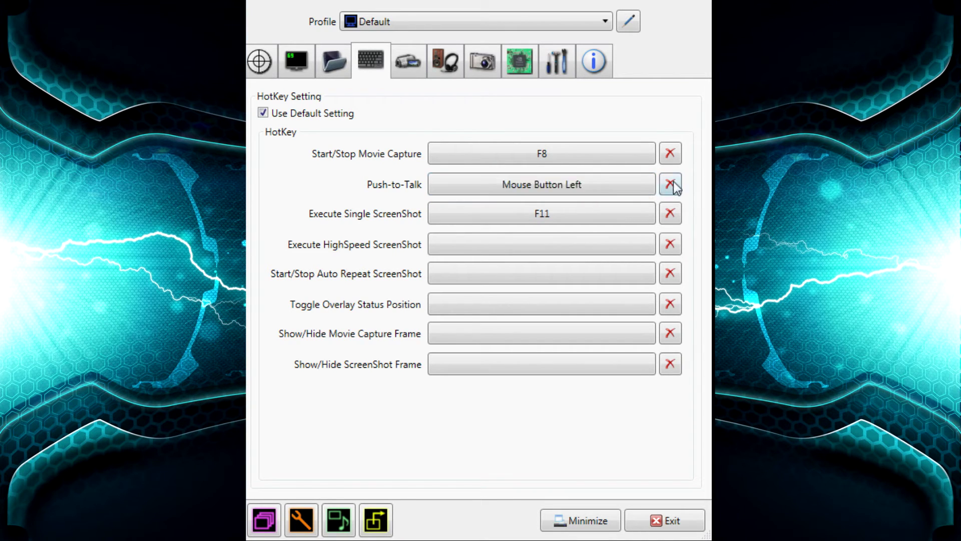
pyautogui.click(670, 364)
pyautogui.press('F1')
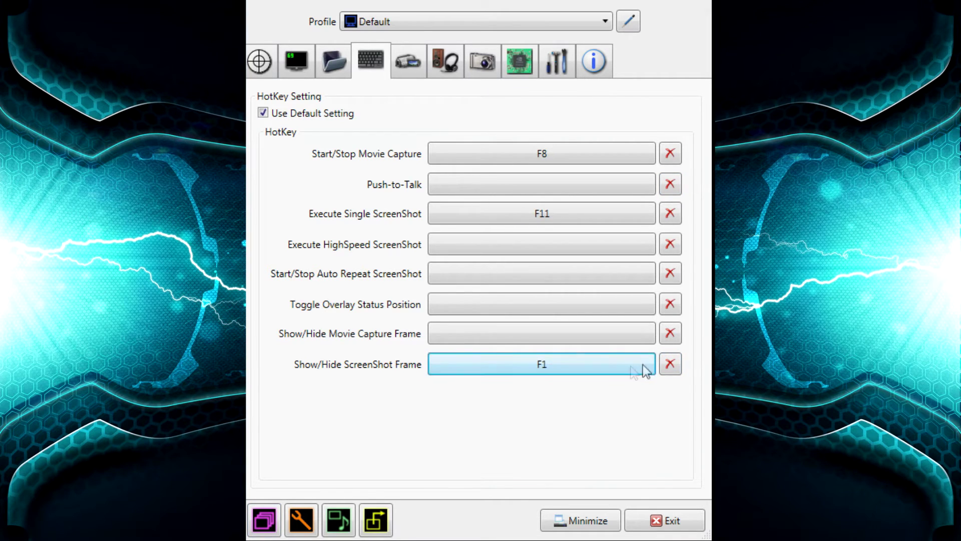
pyautogui.click(668, 365)
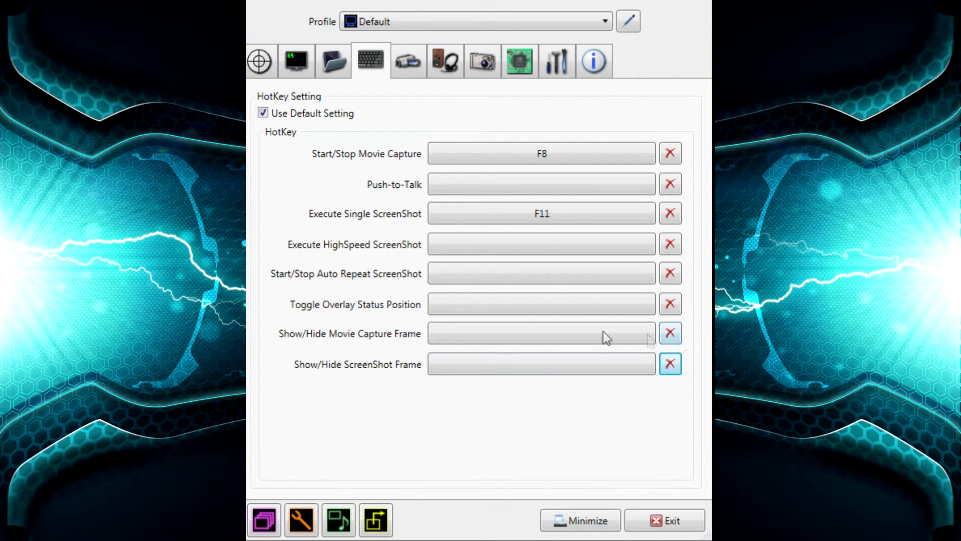
pyautogui.click(409, 59)
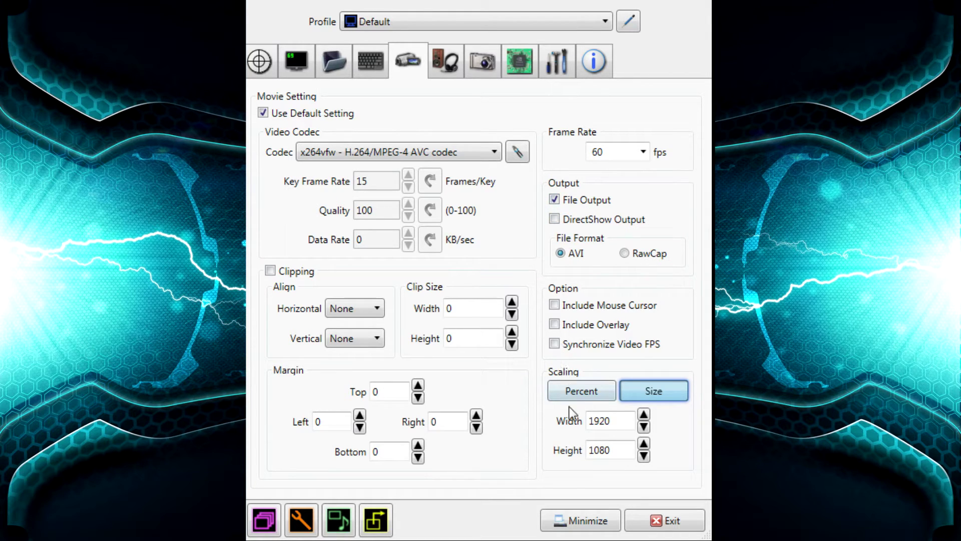
# Step: Toggle movie scaling to Percent and back to 1920x1080 Size, then configure x264vfw
pyautogui.click(588, 391)
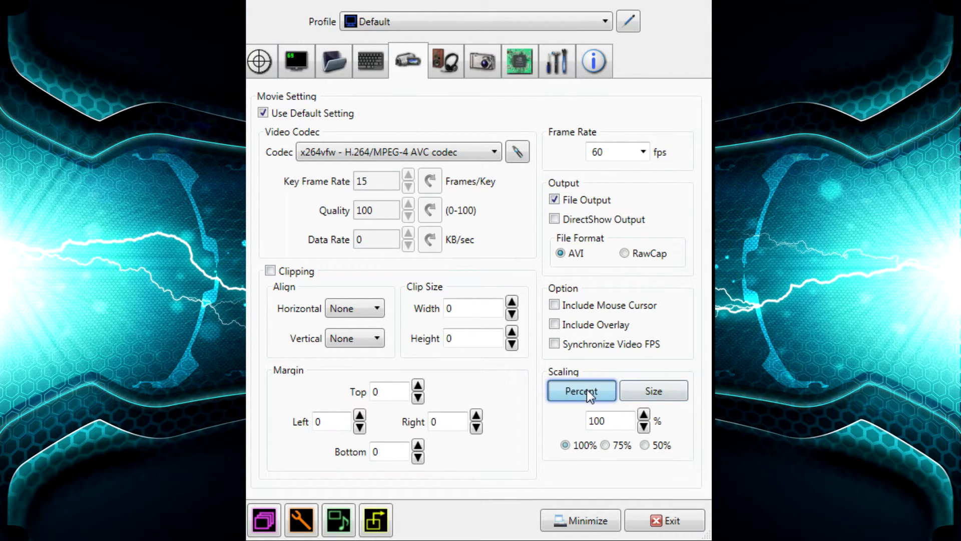
pyautogui.click(664, 392)
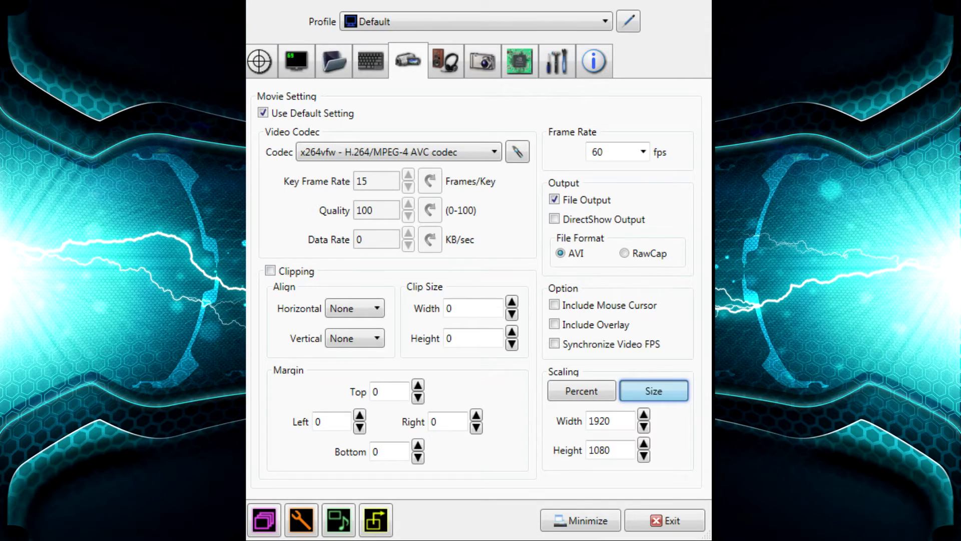
pyautogui.press('space')
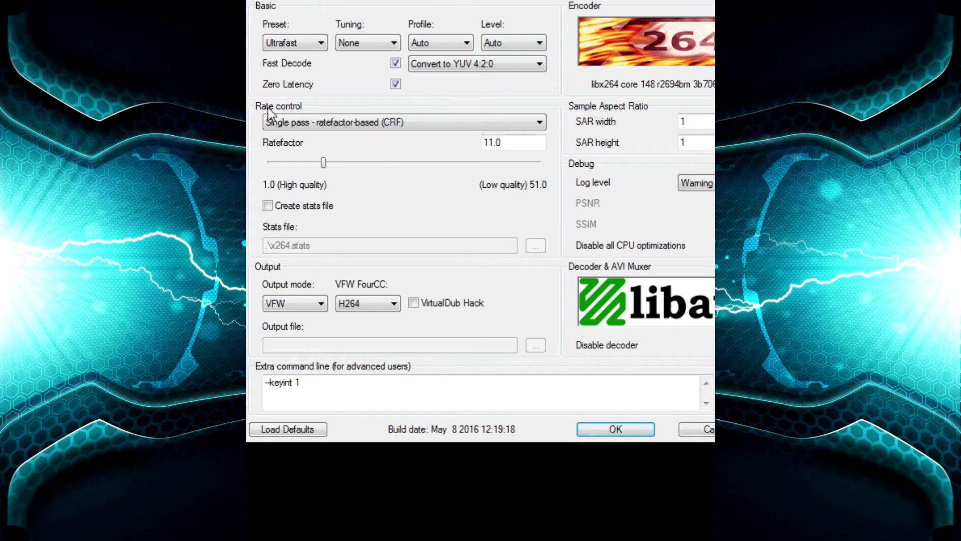
pyautogui.moveTo(300, 386); pyautogui.dragTo(264, 385)
pyautogui.click(329, 383)
pyautogui.hotkey('ctrl', 'a')
pyautogui.click(328, 383)
pyautogui.hotkey('ctrl', 'a')
pyautogui.click(324, 391)
pyautogui.hotkey('ctrl', 'a')
pyautogui.click(318, 392)
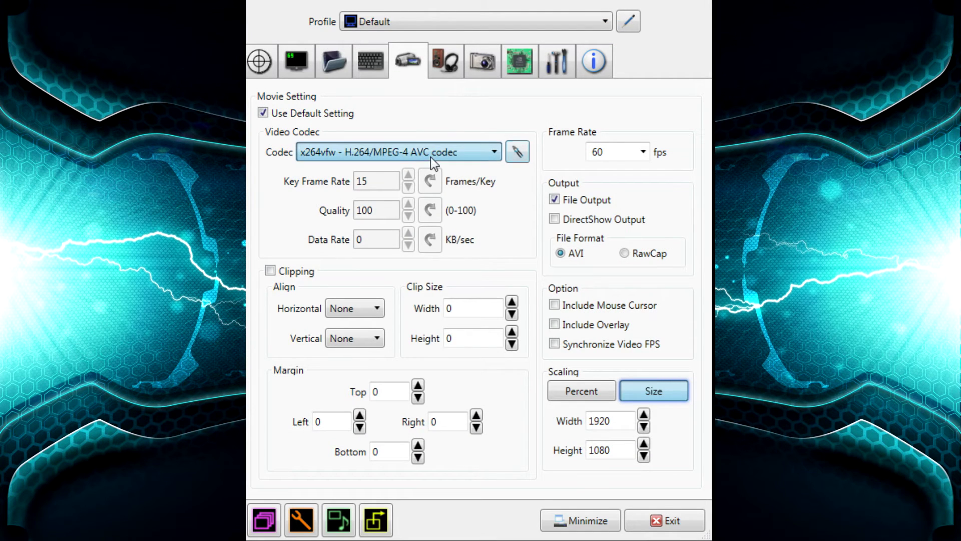
# Step: Switch the movie codec to Lagarith and back to x264vfw, keeping x264vfw selected
pyautogui.press('l')
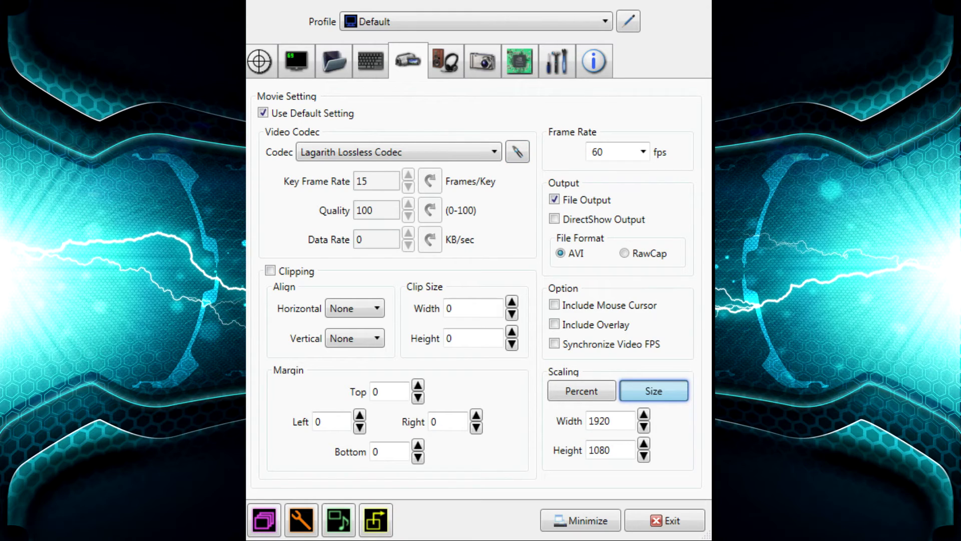
pyautogui.click(494, 151)
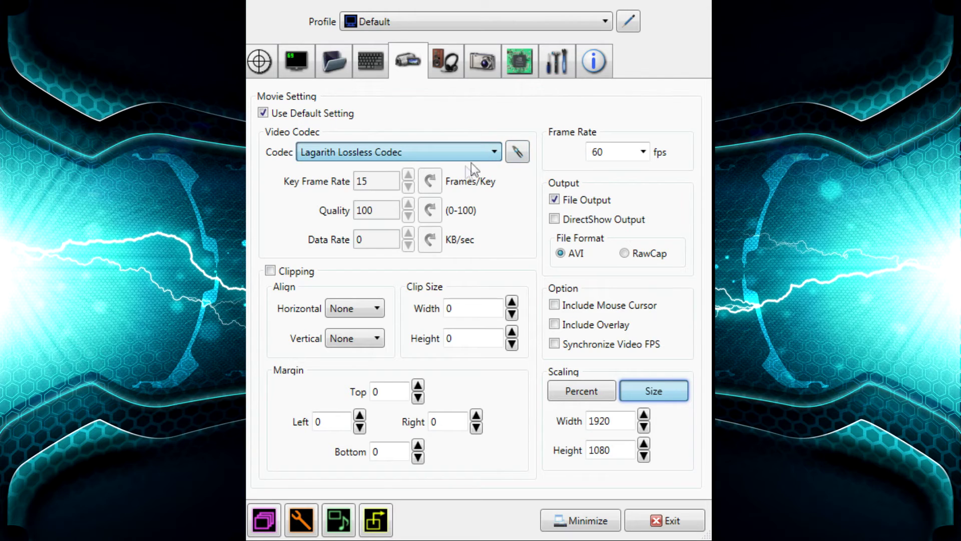
pyautogui.click(387, 266)
pyautogui.click(517, 152)
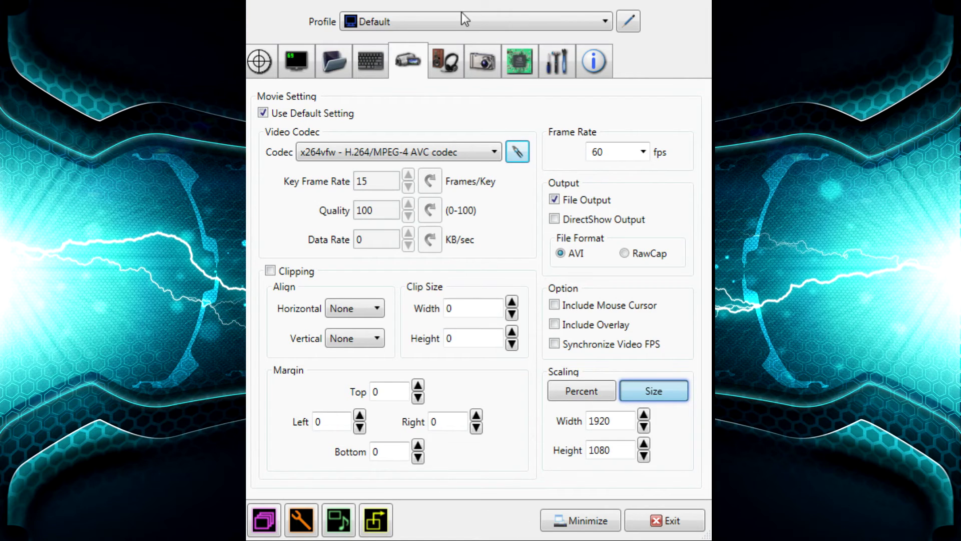
pyautogui.click(439, 70)
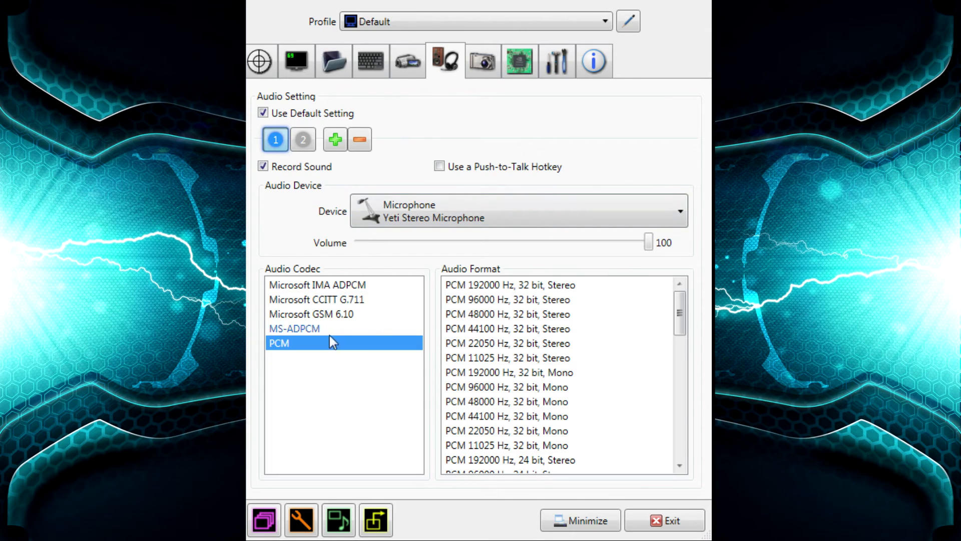
# Step: Check the headphones and microphone audio devices' settings
pyautogui.click(303, 139)
pyautogui.click(273, 141)
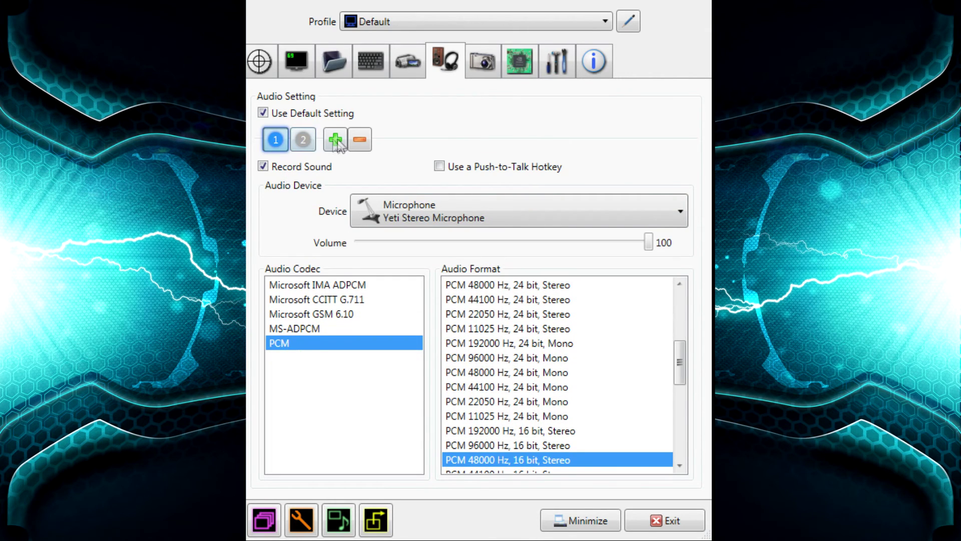
pyautogui.click(306, 141)
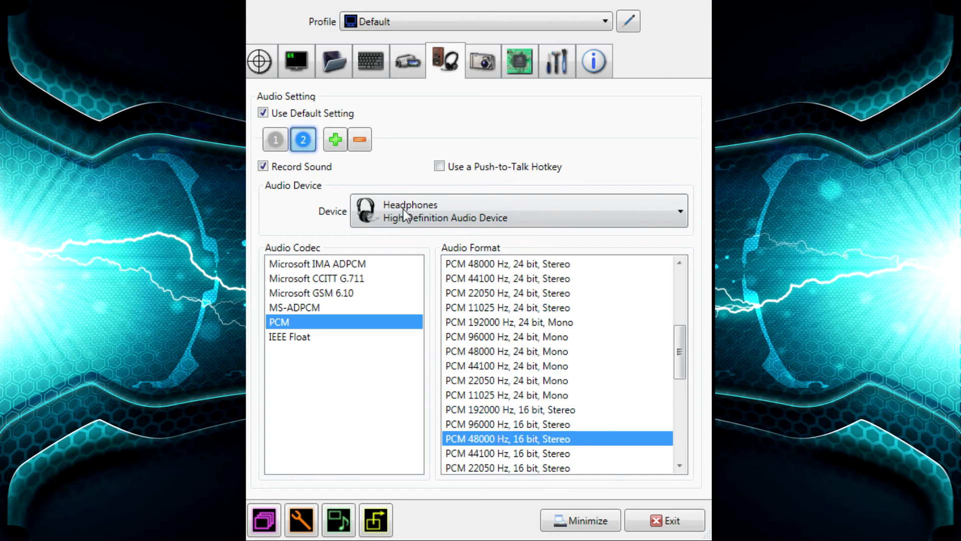
# Step: Confirm the Yeti microphone and headphones both record PCM 48000 Hz, 16 bit, Stereo
pyautogui.click(274, 148)
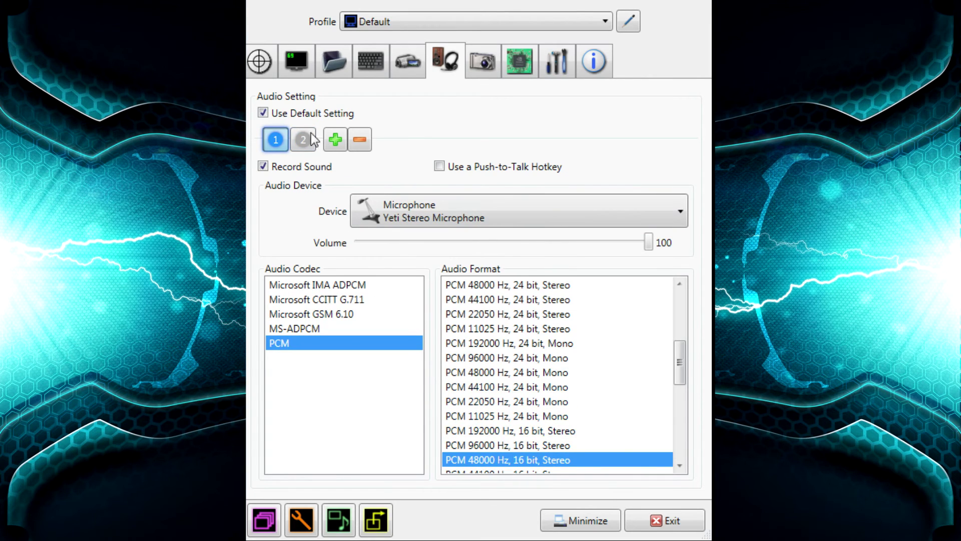
pyautogui.click(292, 145)
pyautogui.click(278, 143)
pyautogui.click(307, 147)
pyautogui.click(270, 143)
pyautogui.click(303, 151)
pyautogui.click(271, 144)
pyautogui.click(294, 149)
pyautogui.click(279, 146)
pyautogui.click(292, 145)
pyautogui.click(271, 145)
pyautogui.click(482, 58)
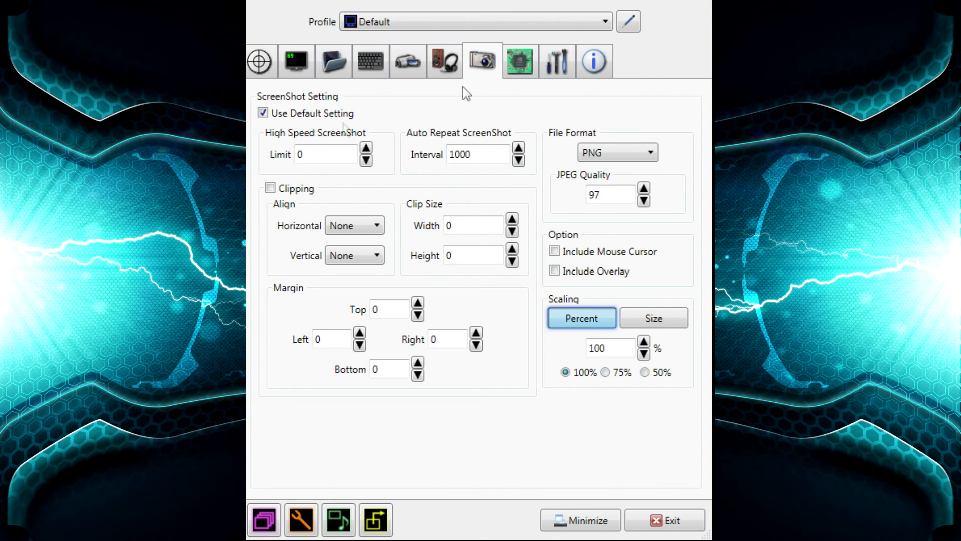
# Step: Leave the PNG 100% screenshot settings and show the Advanced Setting page
pyautogui.click(516, 69)
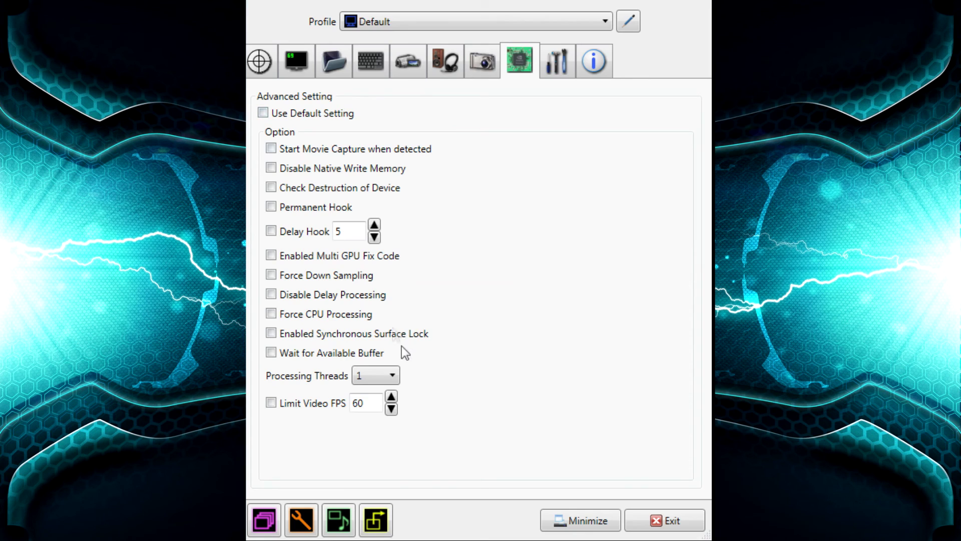